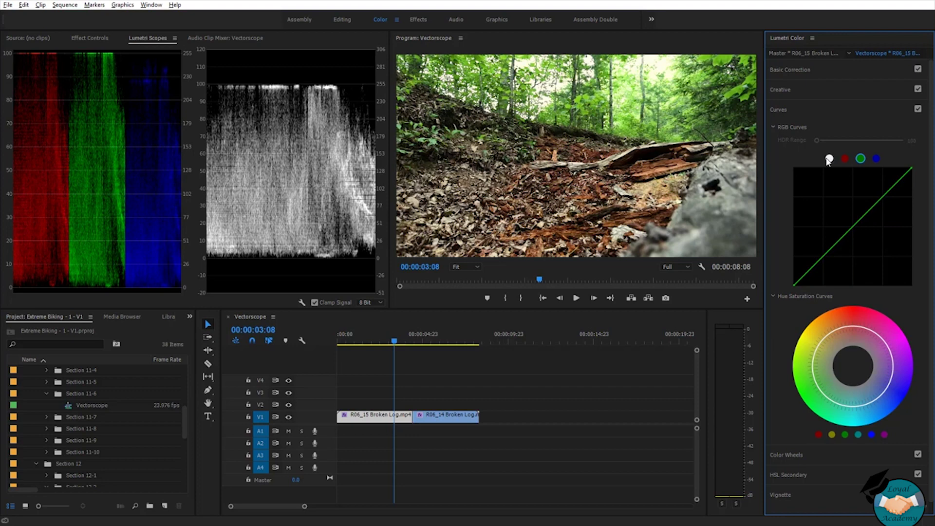
# - Look through the luma, red, green and blue channels of the RGB Curves, and collapse the RGB Curves section
pyautogui.click(831, 159)
pyautogui.click(845, 159)
pyautogui.click(860, 159)
pyautogui.click(876, 159)
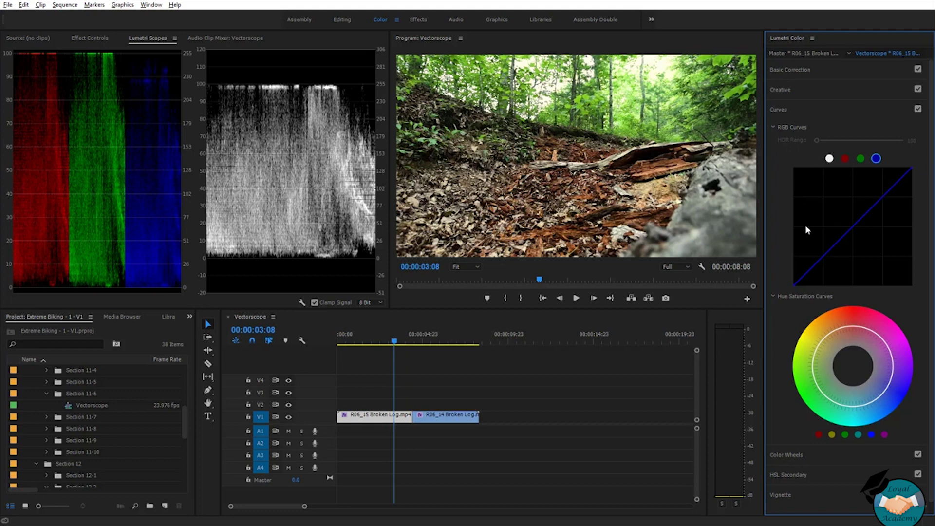
pyautogui.click(773, 127)
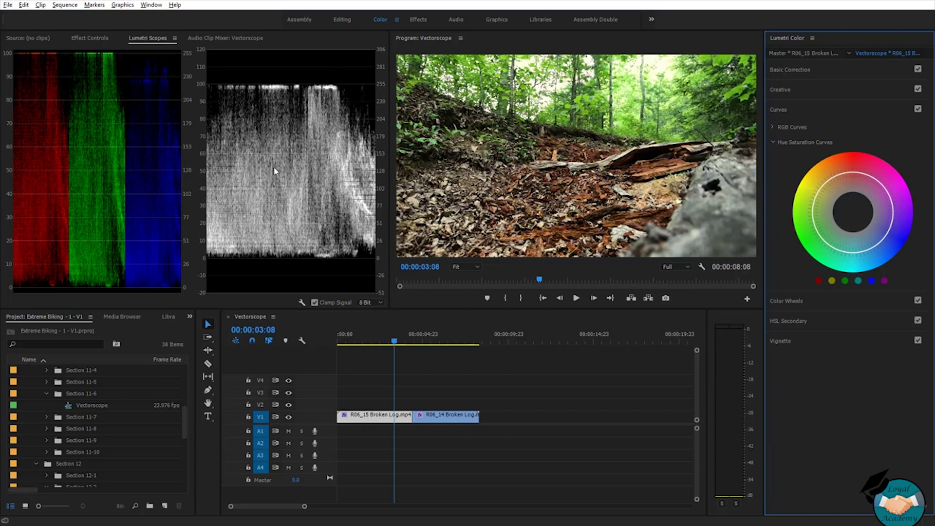
# - Set the Lumetri Scopes to show only Vectorscope YUV, hiding the Parade (RGB) and Waveform (Luma) scopes
pyautogui.rightClick(265, 148)
pyautogui.click(300, 164)
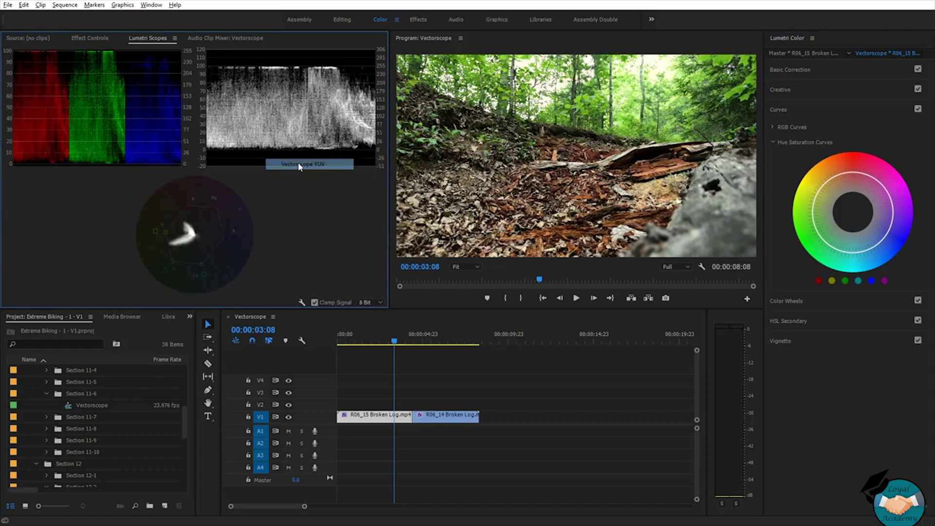
pyautogui.rightClick(141, 126)
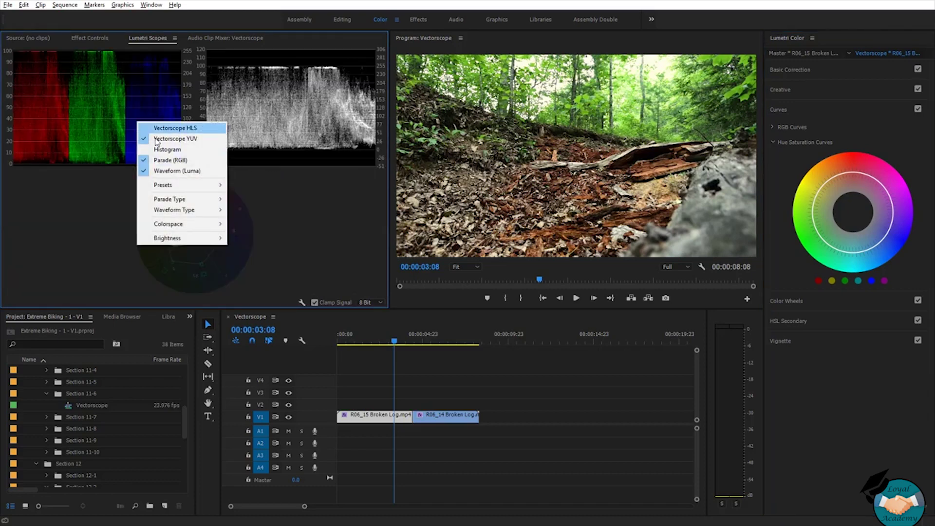
pyautogui.click(161, 159)
pyautogui.rightClick(106, 211)
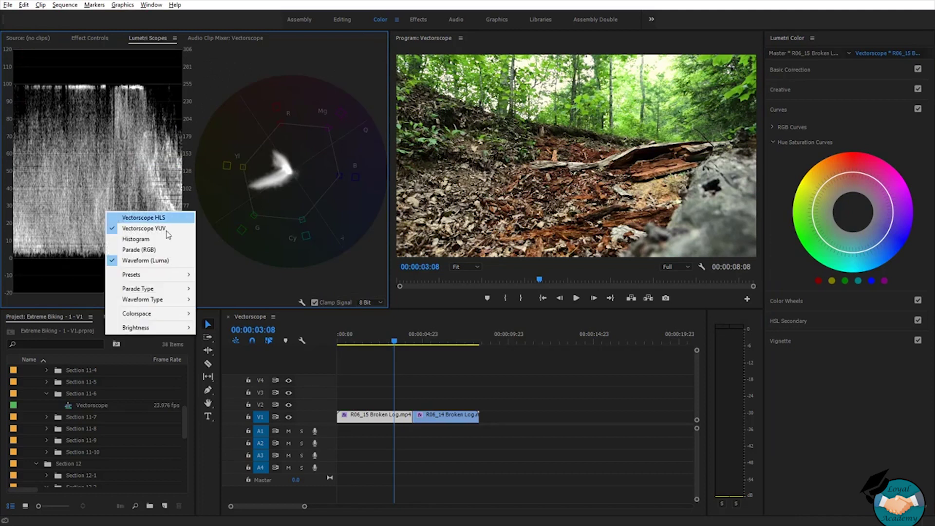
pyautogui.click(139, 261)
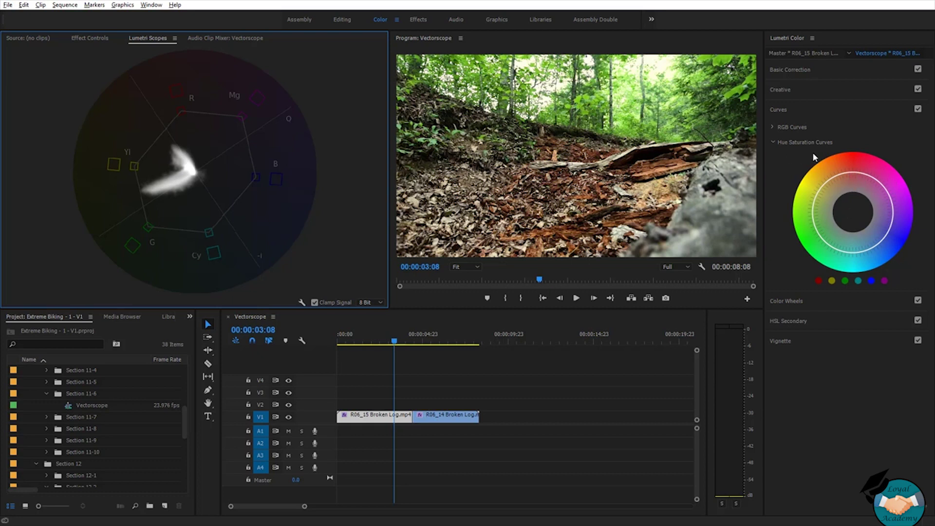
# - Try raising and lowering the clip's overall saturation with a single point on the hue saturation curve, and restore the default curve
pyautogui.click(852, 178)
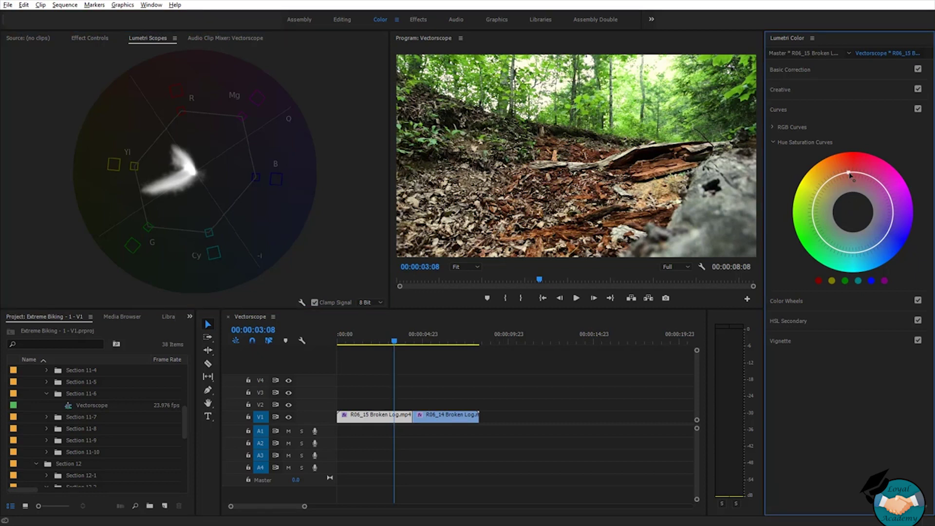
pyautogui.moveTo(850, 175); pyautogui.dragTo(858, 154)
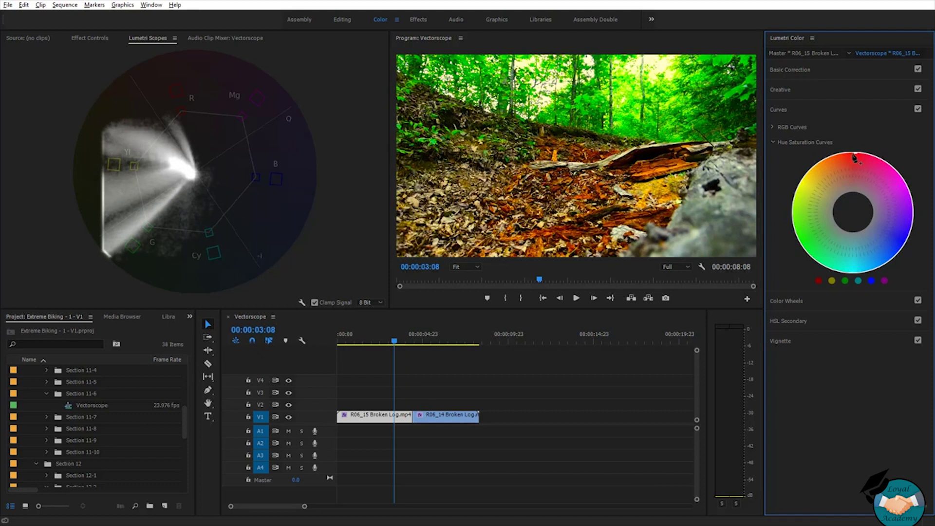
pyautogui.moveTo(857, 155); pyautogui.dragTo(853, 197)
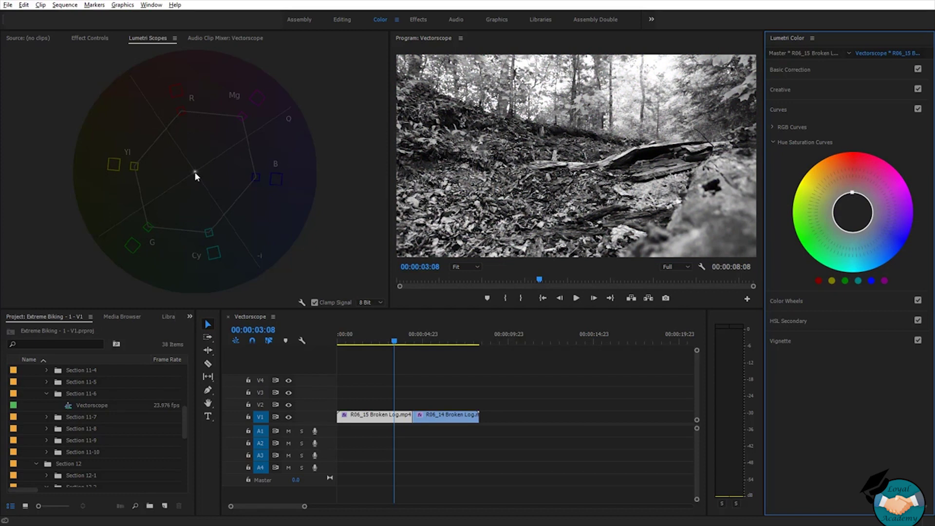
pyautogui.moveTo(853, 193)
pyautogui.mouseDown()
pyautogui.moveTo(858, 173)
pyautogui.moveTo(858, 181)
pyautogui.mouseUp()
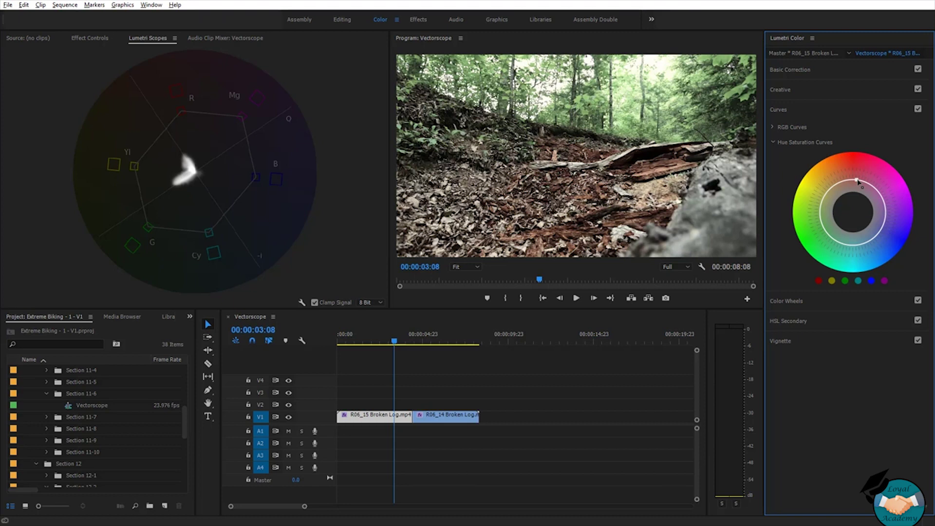
pyautogui.moveTo(859, 183); pyautogui.dragTo(837, 186)
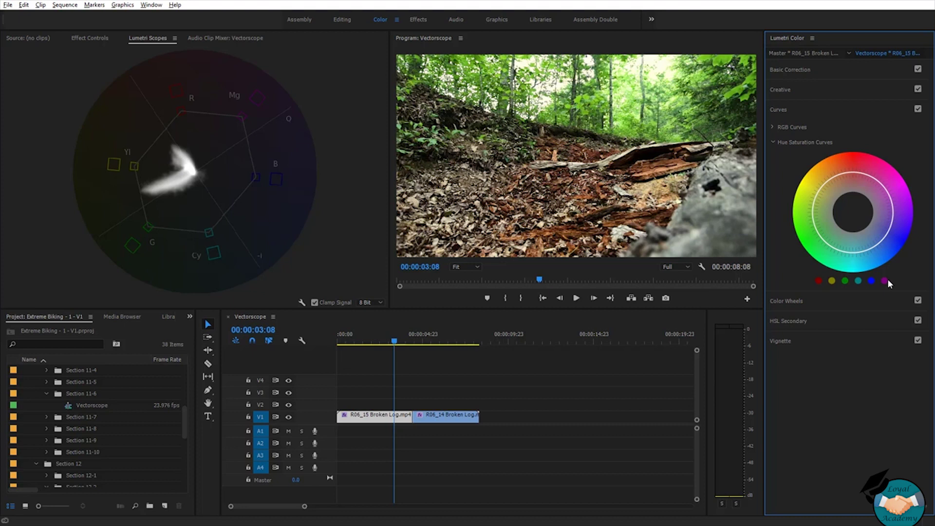
# - Add yellow and green control points to the hue saturation curve, pull them inward to desaturate those hues, and compare with Curves off and on
pyautogui.click(833, 280)
pyautogui.moveTo(819, 193)
pyautogui.mouseDown()
pyautogui.moveTo(830, 204)
pyautogui.moveTo(818, 193)
pyautogui.mouseUp()
pyautogui.moveTo(822, 197)
pyautogui.mouseDown()
pyautogui.moveTo(833, 203)
pyautogui.moveTo(794, 191)
pyautogui.moveTo(818, 194)
pyautogui.mouseUp()
pyautogui.click(845, 281)
pyautogui.moveTo(819, 193)
pyautogui.mouseDown()
pyautogui.moveTo(817, 231)
pyautogui.moveTo(822, 210)
pyautogui.moveTo(821, 222)
pyautogui.moveTo(827, 217)
pyautogui.mouseUp()
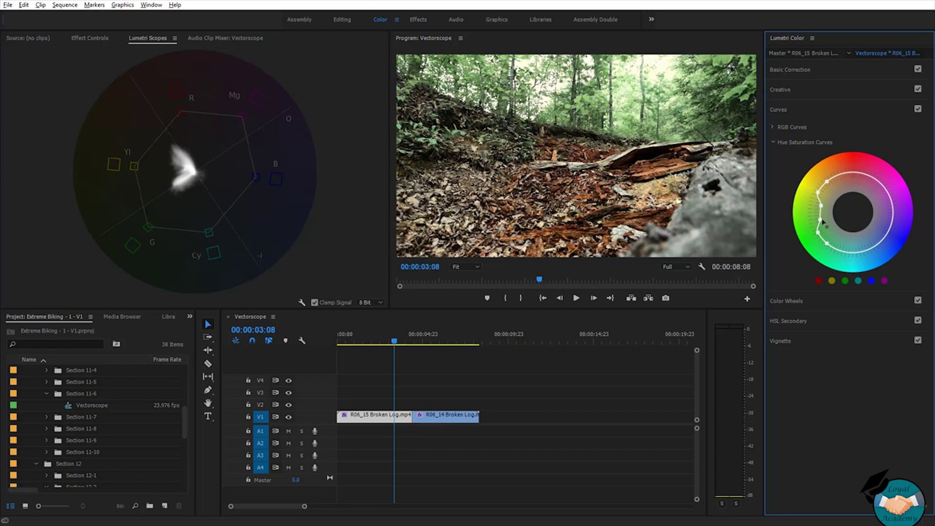
pyautogui.moveTo(824, 222)
pyautogui.mouseDown()
pyautogui.moveTo(820, 209)
pyautogui.moveTo(820, 224)
pyautogui.mouseUp()
pyautogui.click(919, 109)
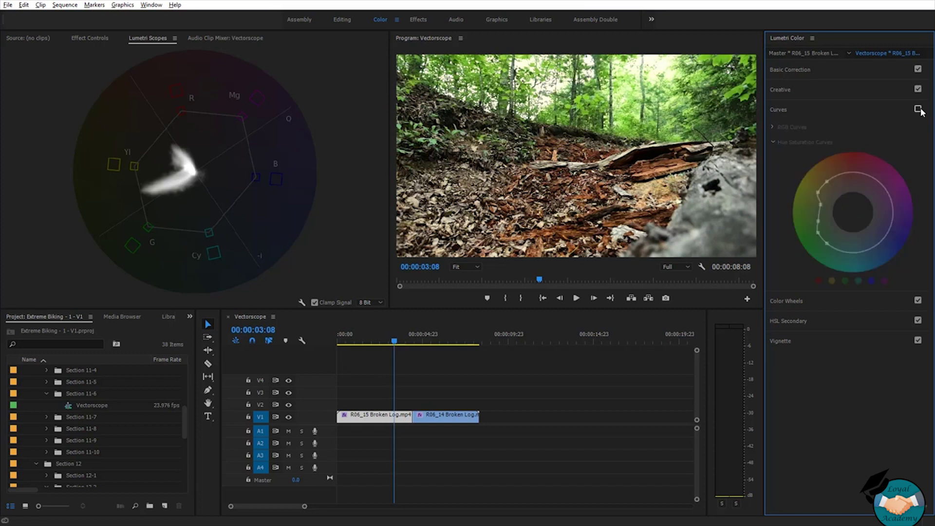
pyautogui.click(919, 109)
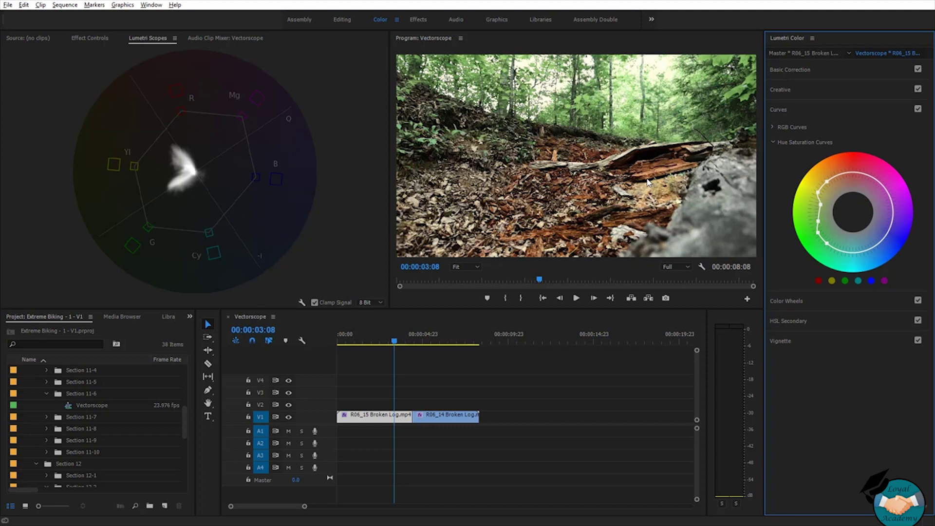
# - Add red control points to the hue saturation curve, pull them inward to reduce red saturation, and compare with Curves off and on
pyautogui.click(819, 281)
pyautogui.moveTo(855, 175)
pyautogui.mouseDown()
pyautogui.moveTo(855, 155)
pyautogui.moveTo(860, 208)
pyautogui.mouseUp()
pyautogui.moveTo(840, 178)
pyautogui.mouseDown()
pyautogui.moveTo(841, 192)
pyautogui.moveTo(841, 182)
pyautogui.moveTo(858, 184)
pyautogui.moveTo(838, 177)
pyautogui.moveTo(857, 176)
pyautogui.mouseUp()
pyautogui.click(919, 110)
pyautogui.click(918, 110)
pyautogui.moveTo(839, 177)
pyautogui.mouseDown()
pyautogui.moveTo(841, 186)
pyautogui.moveTo(857, 183)
pyautogui.mouseUp()
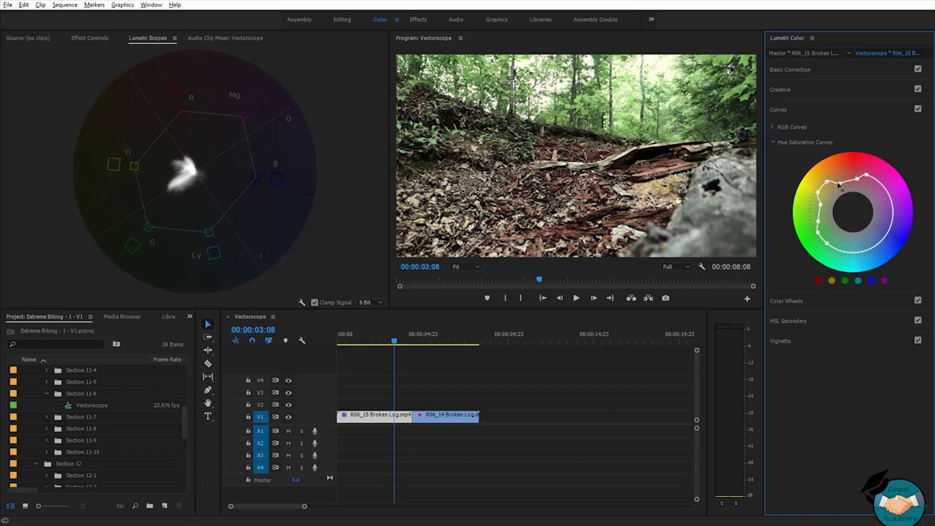
pyautogui.moveTo(839, 185); pyautogui.dragTo(838, 181)
pyautogui.click(918, 109)
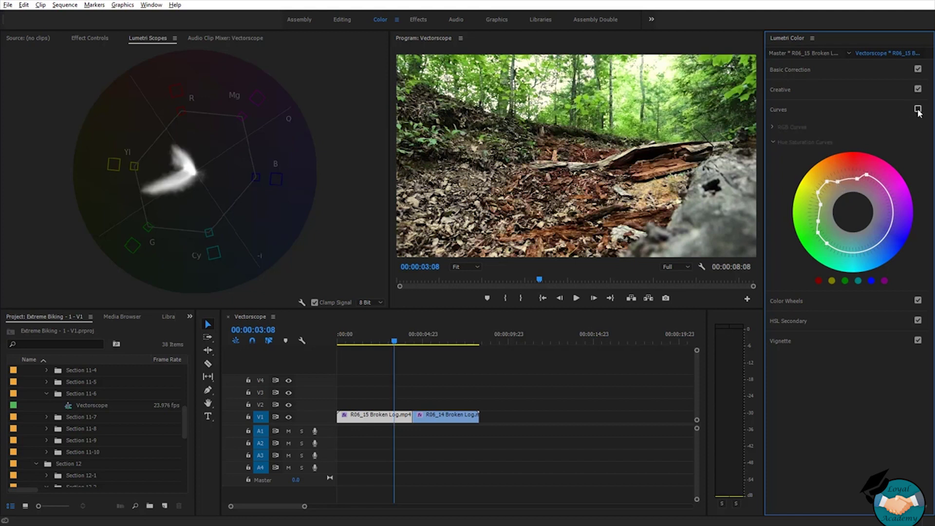
pyautogui.click(919, 110)
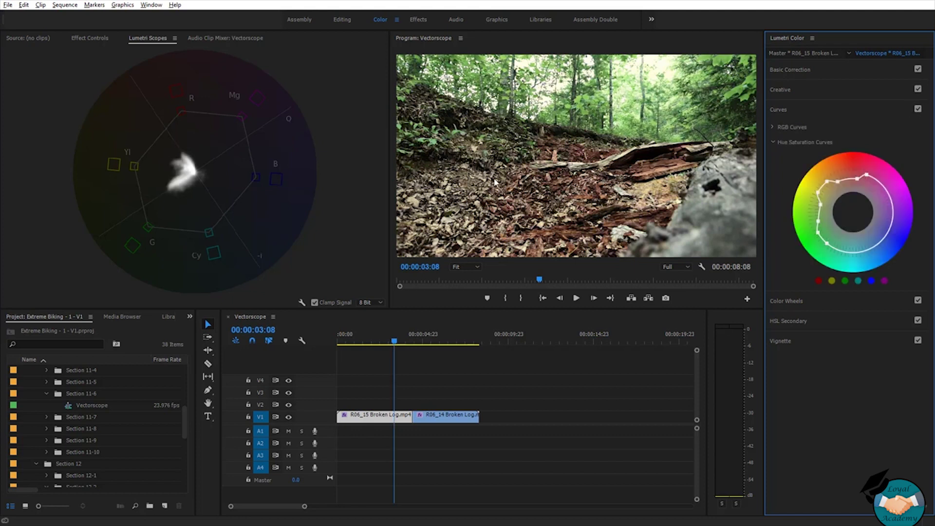